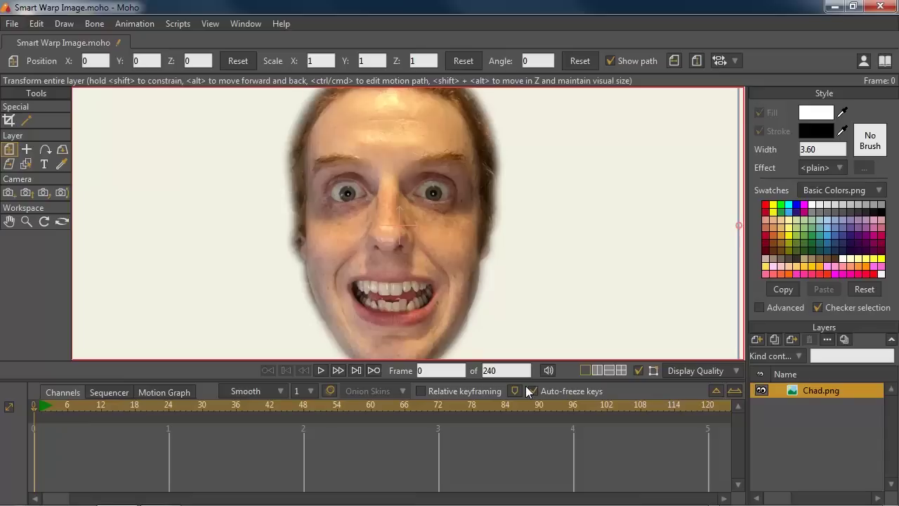
# Add a new vector layer above the Chad.png image layer and name it Mesh.
pyautogui.click(755, 339)
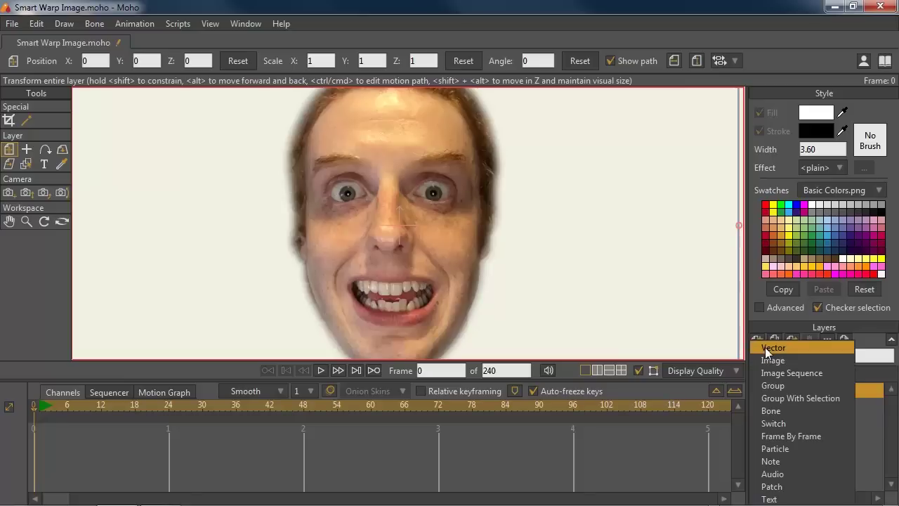
pyautogui.click(765, 347)
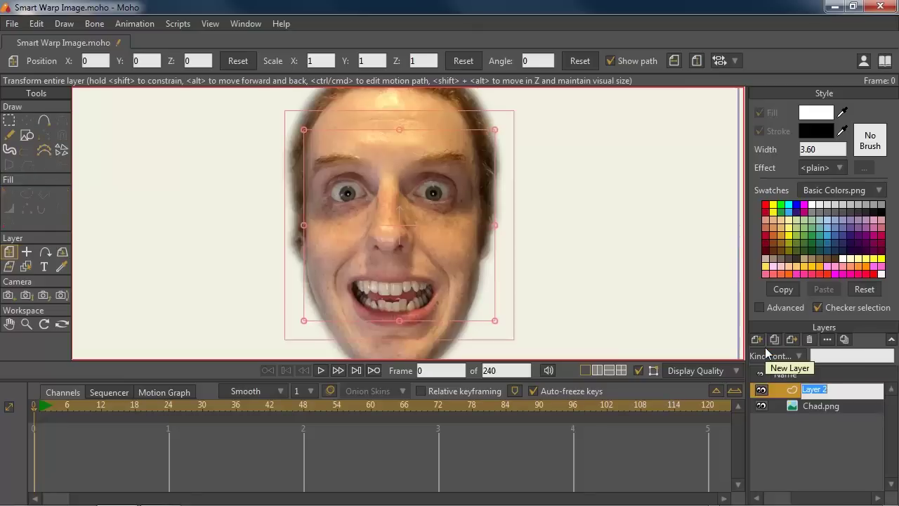
pyautogui.write('Mesh')
pyautogui.press('Return')
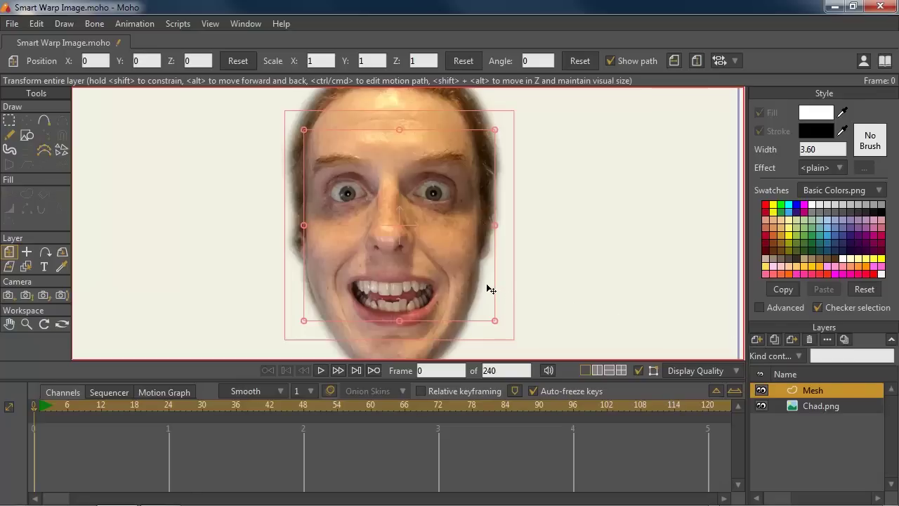
# Trace a closed point outline around the whole head, from the hair down to the chin, on the Mesh layer.
pyautogui.moveTo(533, 271); pyautogui.dragTo(543, 273)
pyautogui.scroll(1, 544, 272)
pyautogui.scroll(-2, 545, 276)
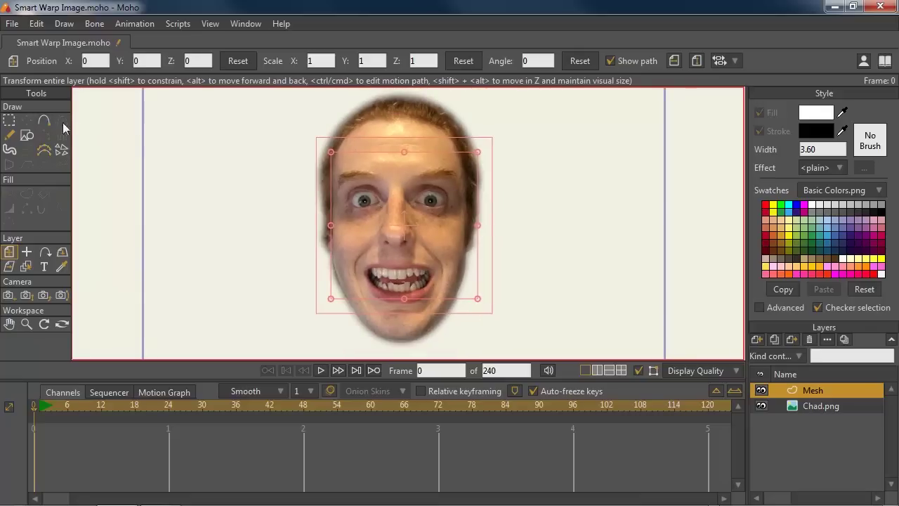
pyautogui.press('a')
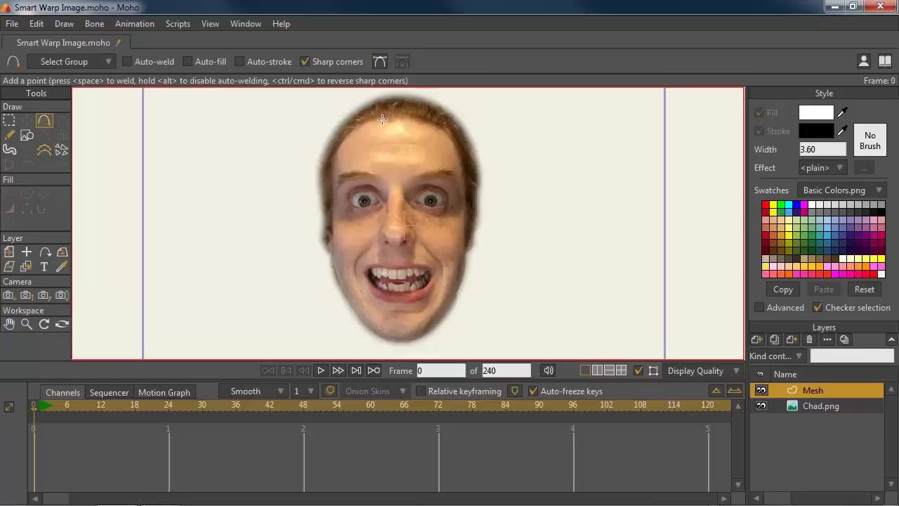
pyautogui.moveTo(392, 99); pyautogui.dragTo(474, 150)
pyautogui.moveTo(474, 149); pyautogui.dragTo(391, 100)
pyautogui.moveTo(432, 127); pyautogui.dragTo(443, 109)
pyautogui.click(342, 117)
pyautogui.moveTo(365, 304); pyautogui.dragTo(369, 334)
pyautogui.moveTo(424, 317); pyautogui.dragTo(438, 331)
pyautogui.moveTo(453, 295); pyautogui.dragTo(458, 297)
pyautogui.click(343, 300)
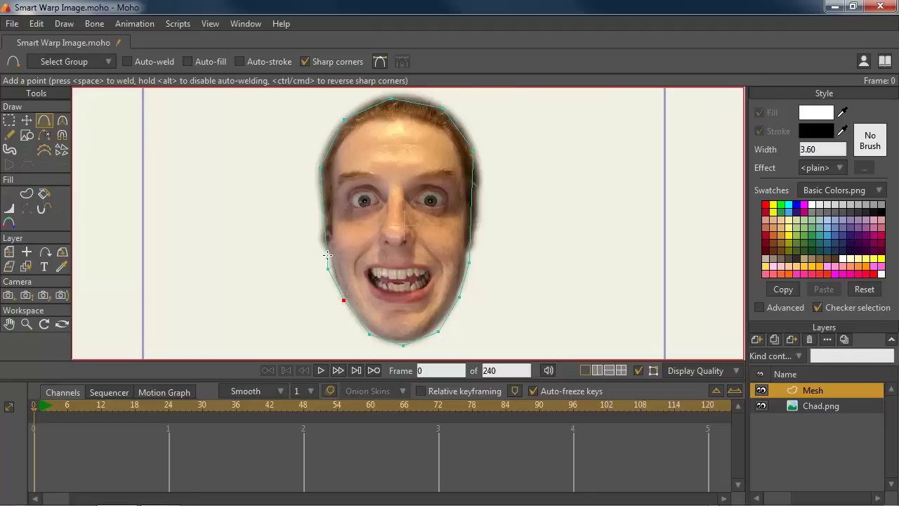
# Add points to the head outline at both ears and temples so it follows the sides of the head.
pyautogui.moveTo(326, 245); pyautogui.dragTo(322, 240)
pyautogui.click(467, 249)
pyautogui.click(477, 199)
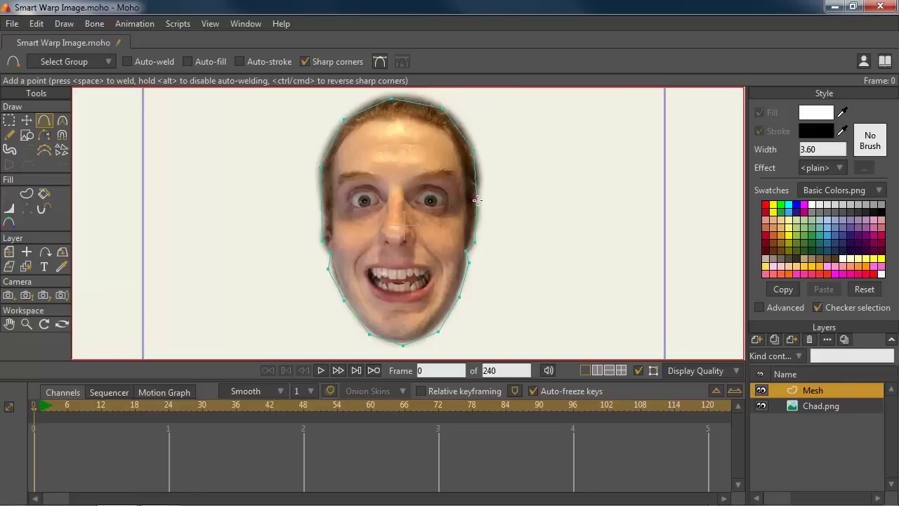
pyautogui.click(321, 200)
# Trace closed point outlines around both eyes.
pyautogui.scroll(5, 321, 201)
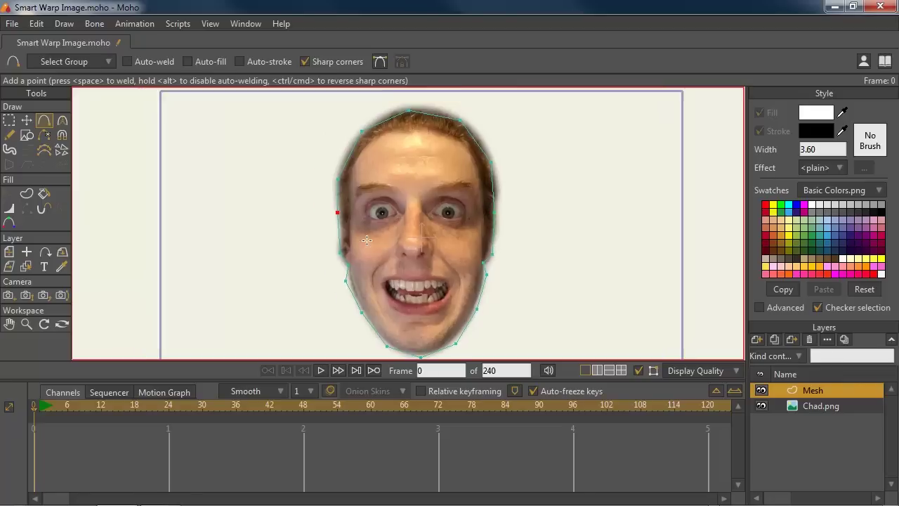
pyautogui.scroll(3, 377, 251)
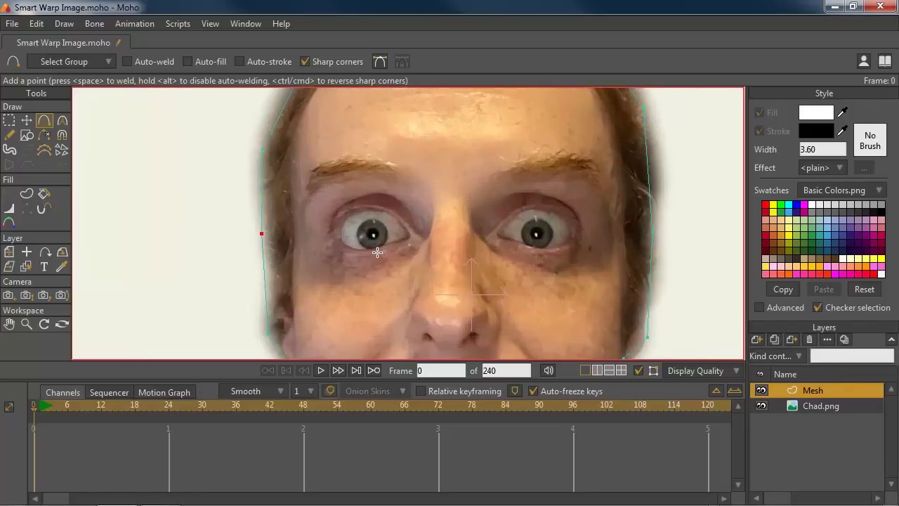
pyautogui.moveTo(325, 232); pyautogui.dragTo(328, 212)
pyautogui.click(350, 203)
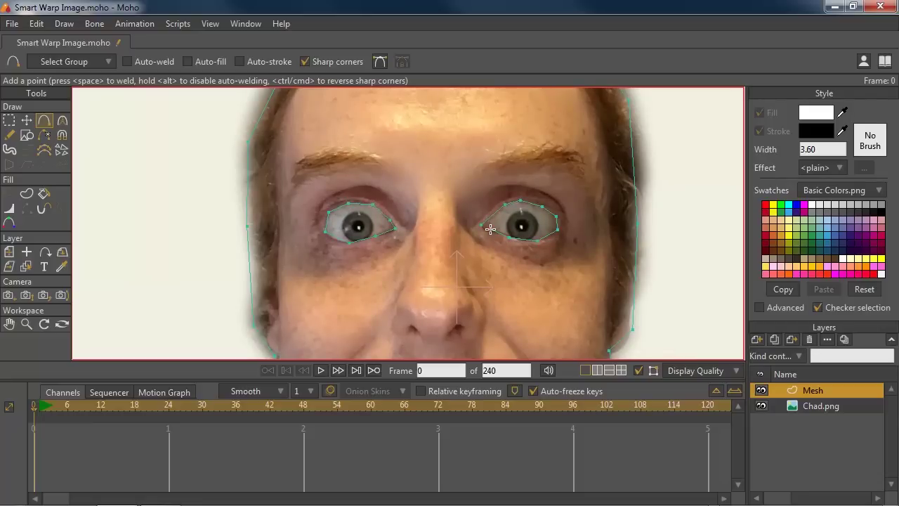
pyautogui.moveTo(490, 229); pyautogui.dragTo(481, 225)
pyautogui.press('space')
# Trace a closed point outline around the mouth opening, following the inner edges of the lips.
pyautogui.moveTo(457, 280); pyautogui.dragTo(454, 208)
pyautogui.scroll(-3, 454, 209)
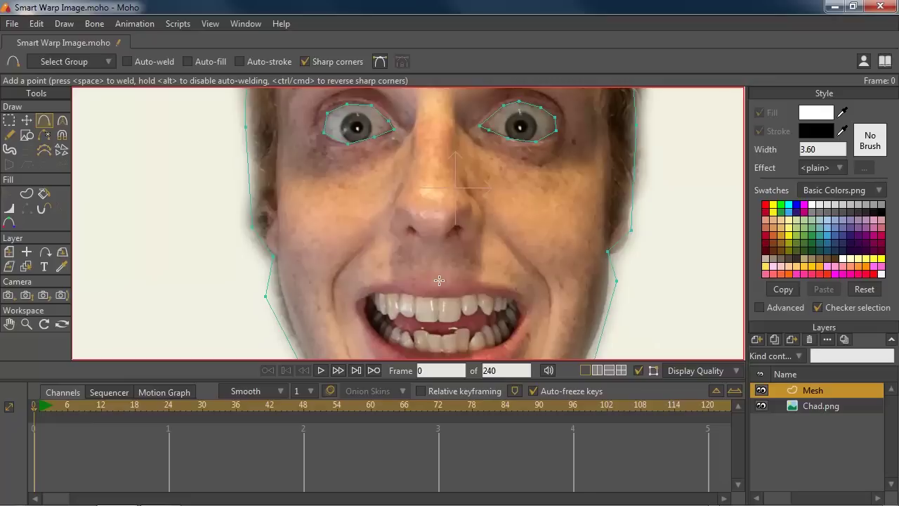
pyautogui.moveTo(353, 229); pyautogui.dragTo(383, 217)
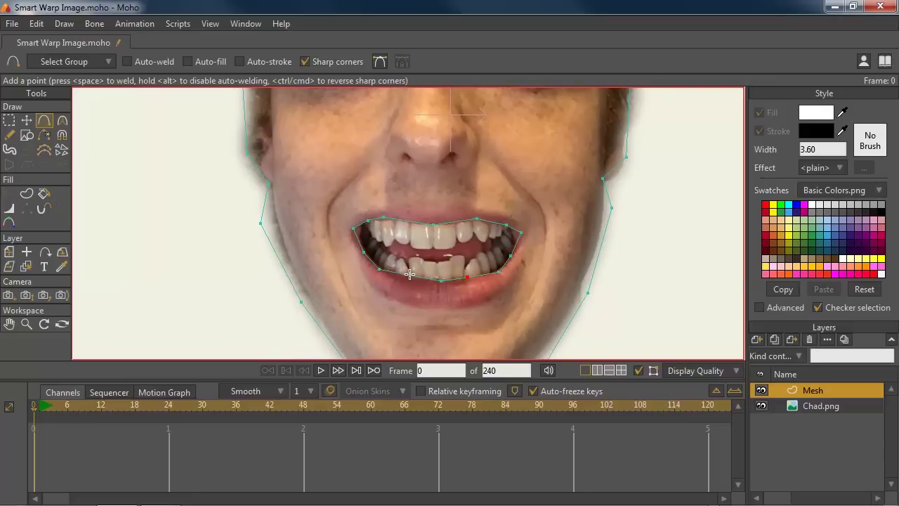
pyautogui.scroll(-4, 410, 272)
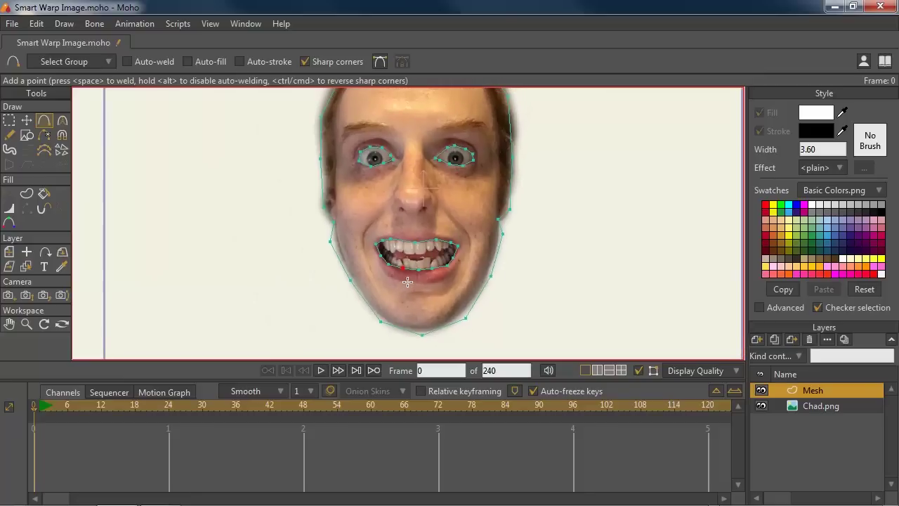
pyautogui.press('t')
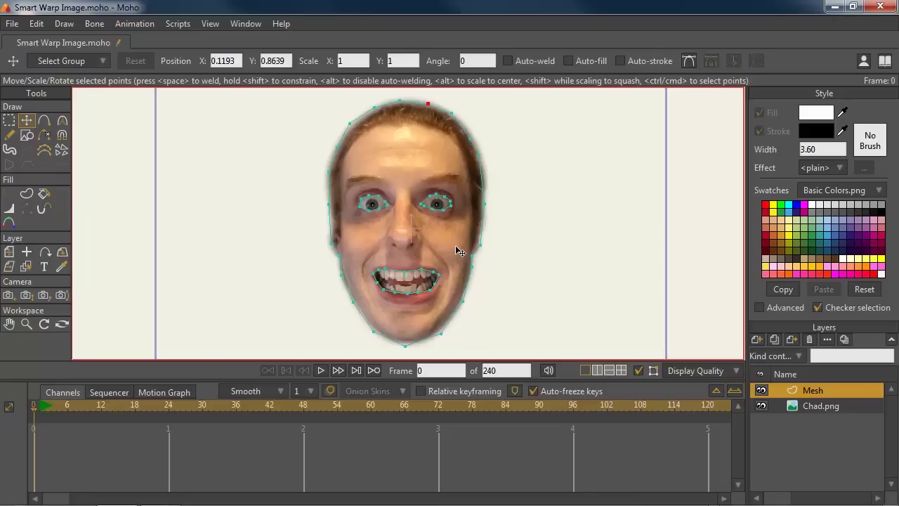
# Create a fill-only shape from the face outline with the eyes and mouth cut out, and hide the Mesh layer.
pyautogui.press('u')
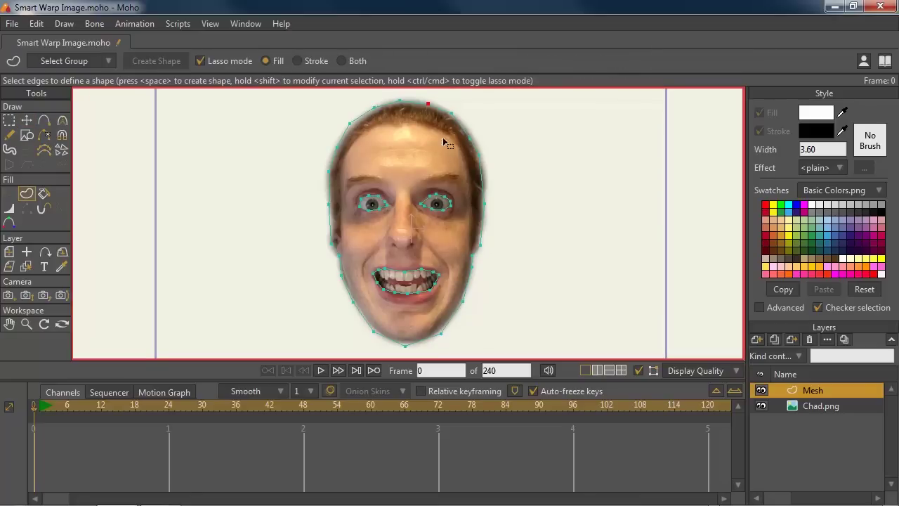
pyautogui.moveTo(436, 103)
pyautogui.mouseDown()
pyautogui.moveTo(402, 92)
pyautogui.moveTo(348, 103)
pyautogui.moveTo(297, 143)
pyautogui.moveTo(291, 206)
pyautogui.moveTo(311, 280)
pyautogui.moveTo(369, 344)
pyautogui.moveTo(411, 353)
pyautogui.moveTo(470, 323)
pyautogui.moveTo(507, 225)
pyautogui.moveTo(497, 154)
pyautogui.moveTo(473, 118)
pyautogui.moveTo(428, 99)
pyautogui.mouseUp()
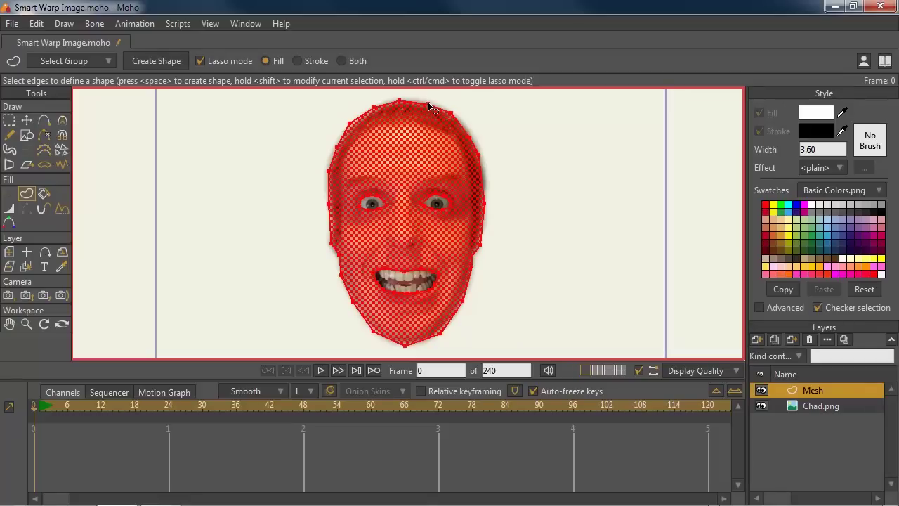
pyautogui.press('space')
pyautogui.click(506, 178)
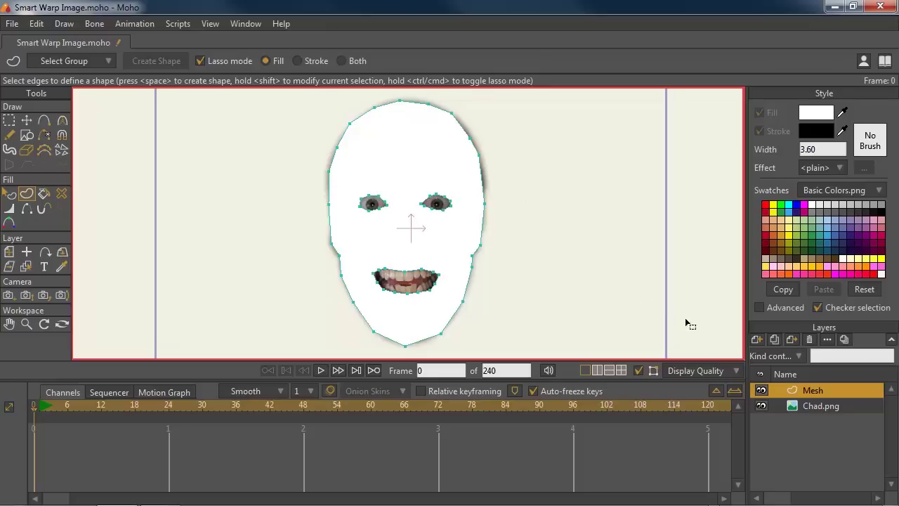
pyautogui.click(761, 391)
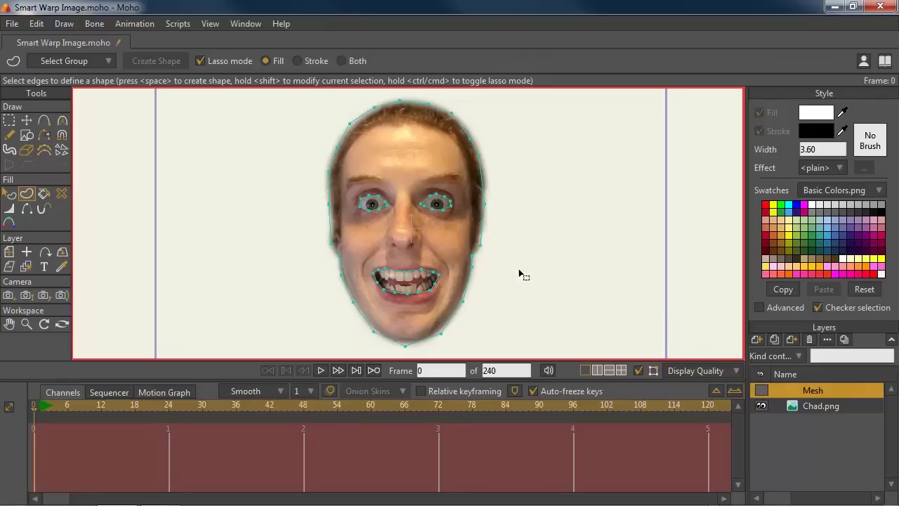
# Trace the outer contour of the upper and lower lips with a ring of points around the mouth opening.
pyautogui.moveTo(393, 241); pyautogui.dragTo(401, 243)
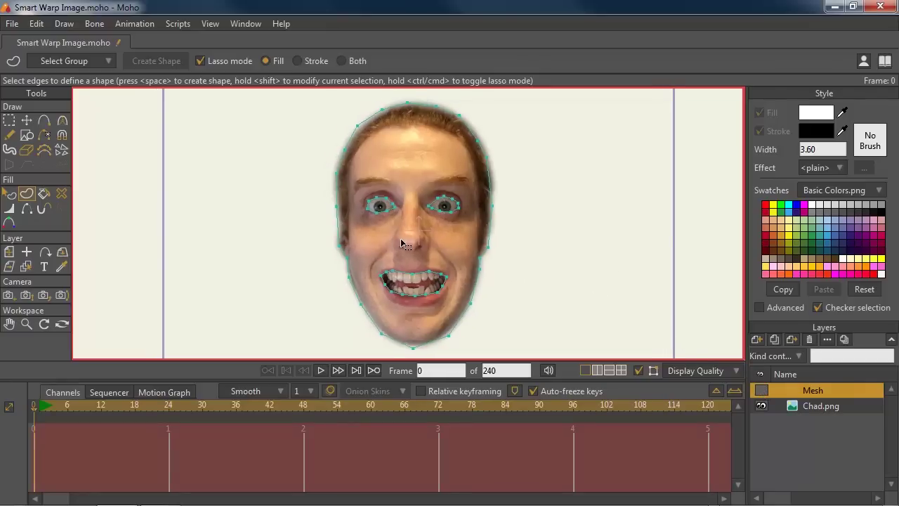
pyautogui.scroll(-3, 399, 246)
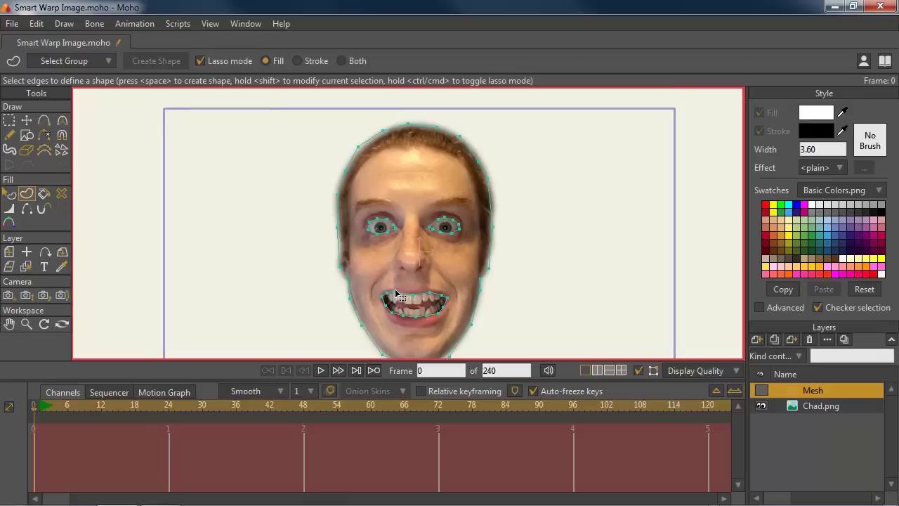
pyautogui.scroll(-2, 393, 249)
pyautogui.scroll(8, 393, 249)
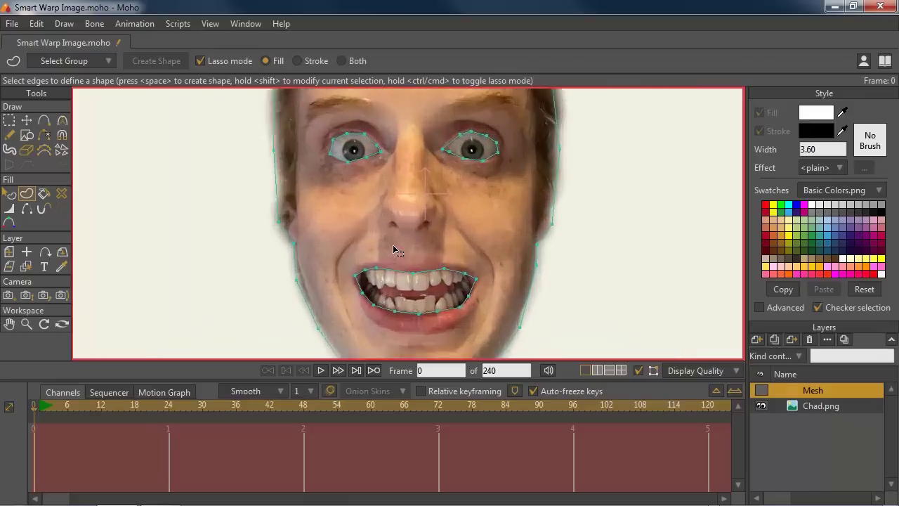
pyautogui.moveTo(404, 209); pyautogui.dragTo(401, 184)
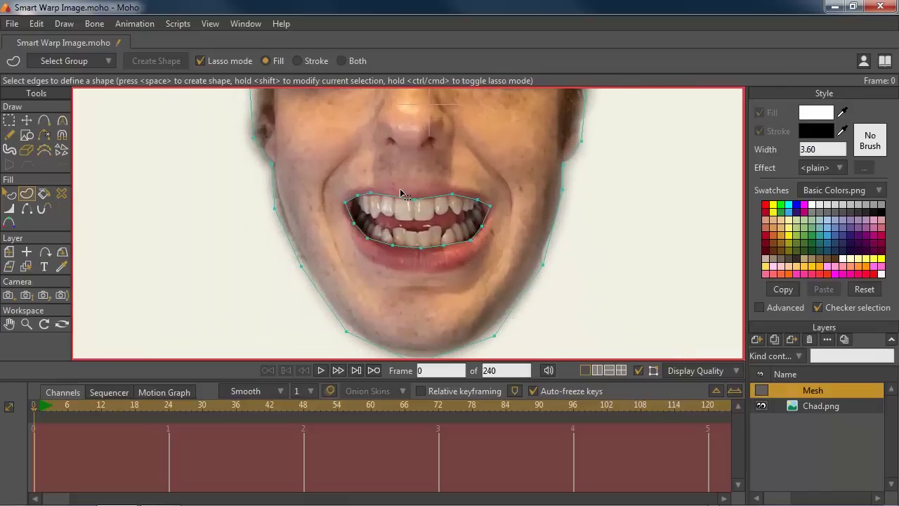
pyautogui.press('a')
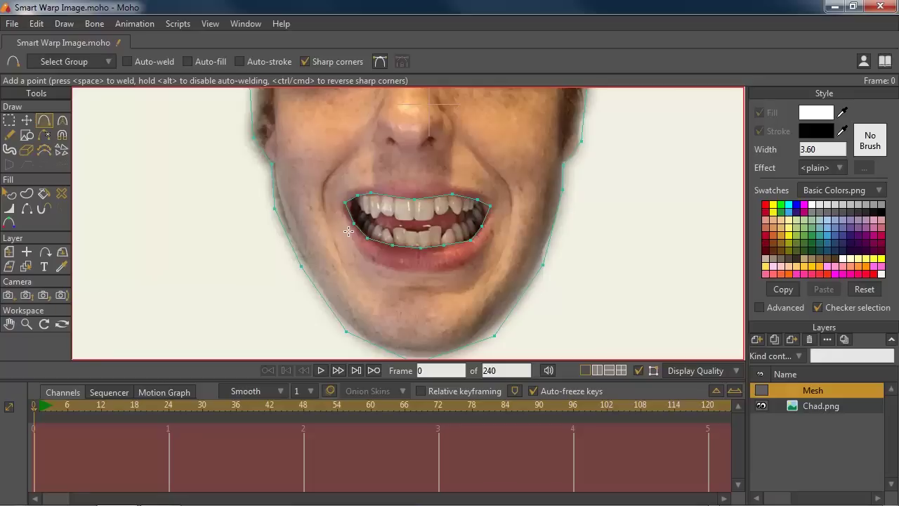
pyautogui.moveTo(341, 217); pyautogui.dragTo(420, 276)
pyautogui.click(495, 216)
pyautogui.click(485, 250)
pyautogui.click(341, 191)
pyautogui.click(381, 182)
pyautogui.click(414, 188)
pyautogui.click(452, 181)
pyautogui.click(470, 187)
# Reposition points on the outer lip contour so it fits the mouth corners and lower lip.
pyautogui.press('t')
pyautogui.moveTo(342, 192); pyautogui.dragTo(344, 220)
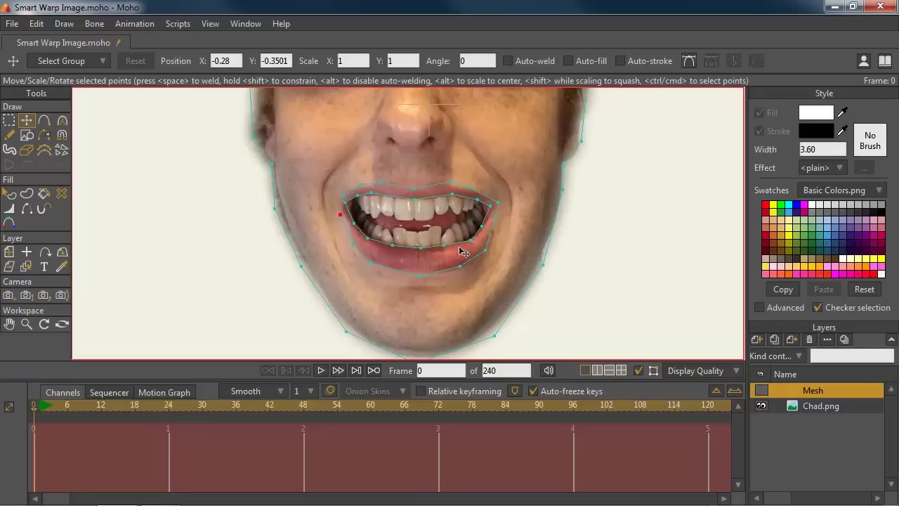
pyautogui.moveTo(462, 264); pyautogui.dragTo(500, 203)
# Draw a crease line below the lower lip and a smile line along each cheek beside the mouth.
pyautogui.press('a')
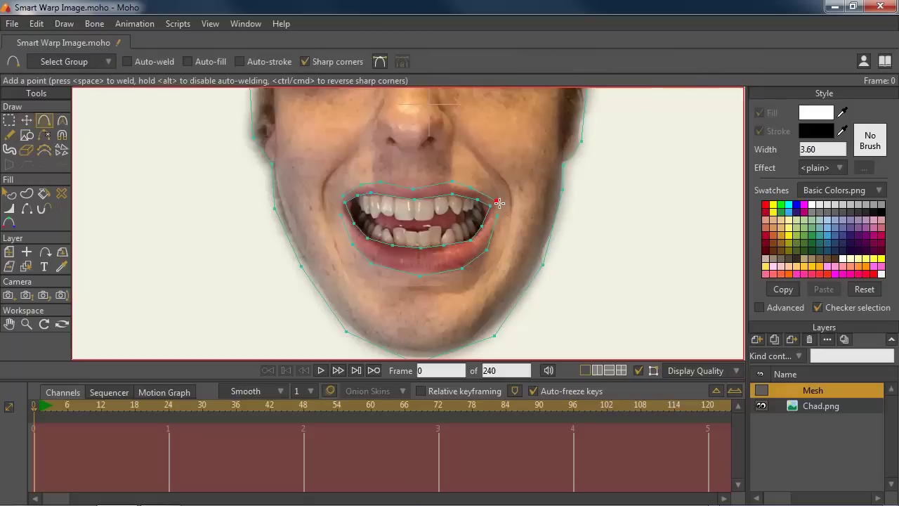
pyautogui.moveTo(363, 294); pyautogui.dragTo(461, 293)
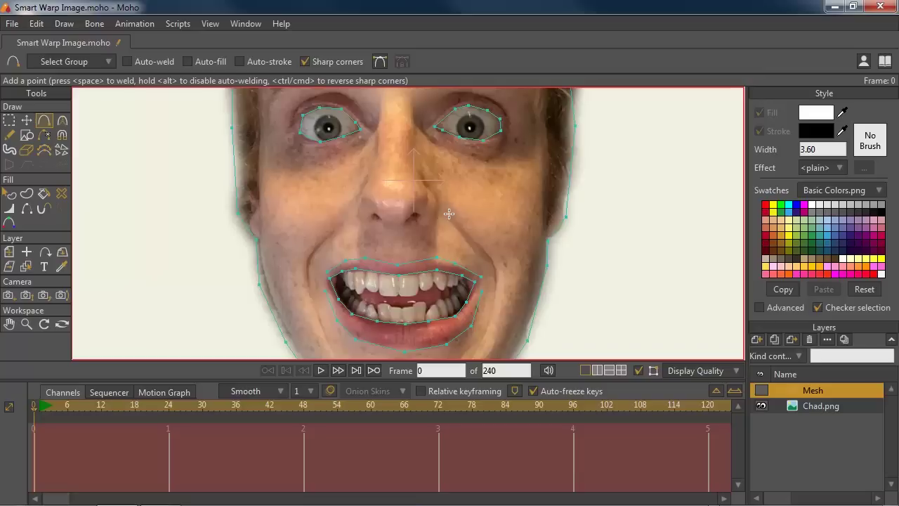
pyautogui.moveTo(449, 213); pyautogui.dragTo(497, 282)
pyautogui.moveTo(497, 282); pyautogui.dragTo(489, 328)
pyautogui.click(345, 218)
pyautogui.moveTo(328, 233); pyautogui.dragTo(308, 275)
pyautogui.click(311, 301)
pyautogui.click(324, 330)
# Trace the base and nostrils of the nose and draw a line down each side of its bridge.
pyautogui.moveTo(376, 232); pyautogui.dragTo(427, 230)
pyautogui.click(419, 268)
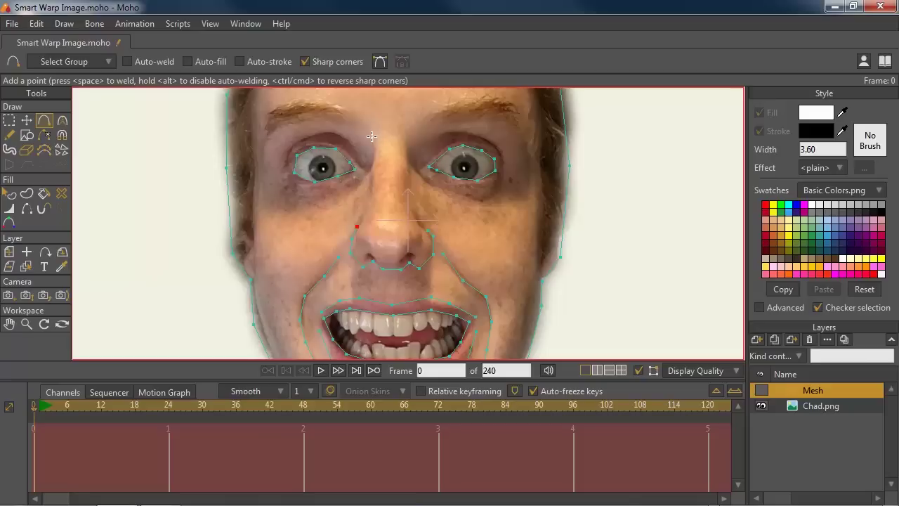
pyautogui.moveTo(364, 133); pyautogui.dragTo(368, 203)
pyautogui.moveTo(420, 131); pyautogui.dragTo(413, 219)
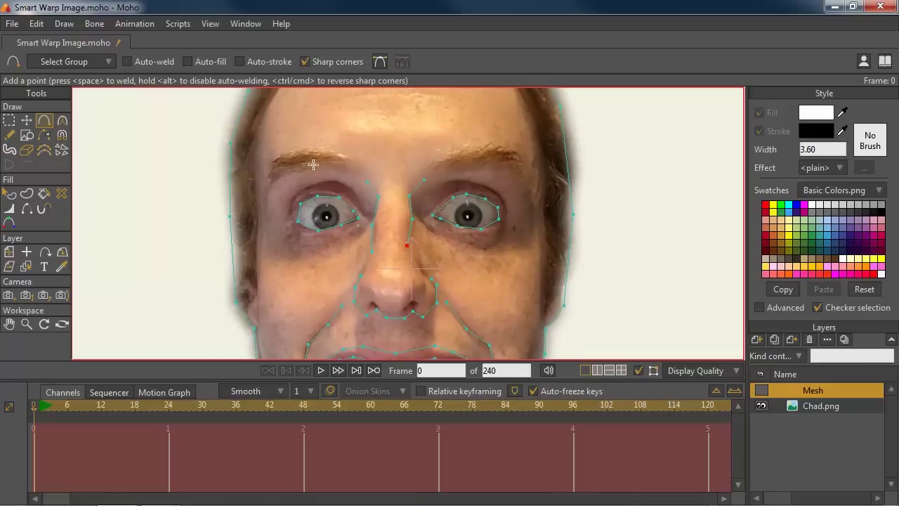
# Draw point lines along both eyebrows and one across the forehead.
pyautogui.moveTo(265, 203)
pyautogui.mouseDown()
pyautogui.moveTo(274, 166)
pyautogui.moveTo(319, 156)
pyautogui.moveTo(346, 163)
pyautogui.mouseUp()
pyautogui.moveTo(437, 165)
pyautogui.mouseDown()
pyautogui.moveTo(511, 162)
pyautogui.moveTo(522, 177)
pyautogui.moveTo(531, 201)
pyautogui.moveTo(498, 193)
pyautogui.moveTo(491, 275)
pyautogui.mouseUp()
pyautogui.click(277, 207)
pyautogui.moveTo(278, 207)
pyautogui.mouseDown()
pyautogui.moveTo(351, 186)
pyautogui.moveTo(420, 187)
pyautogui.moveTo(508, 208)
pyautogui.mouseUp()
# Trace the hairline across the top of the forehead and down both sides of the face to the ears.
pyautogui.click(267, 177)
pyautogui.moveTo(295, 143)
pyautogui.mouseDown()
pyautogui.moveTo(332, 123)
pyautogui.moveTo(468, 129)
pyautogui.moveTo(492, 144)
pyautogui.moveTo(527, 203)
pyautogui.moveTo(538, 255)
pyautogui.moveTo(536, 182)
pyautogui.moveTo(534, 259)
pyautogui.moveTo(306, 220)
pyautogui.mouseUp()
pyautogui.scroll(-3, 536, 258)
pyautogui.moveTo(293, 157)
pyautogui.mouseDown()
pyautogui.moveTo(271, 201)
pyautogui.moveTo(273, 257)
pyautogui.mouseUp()
pyautogui.scroll(-1, 281, 274)
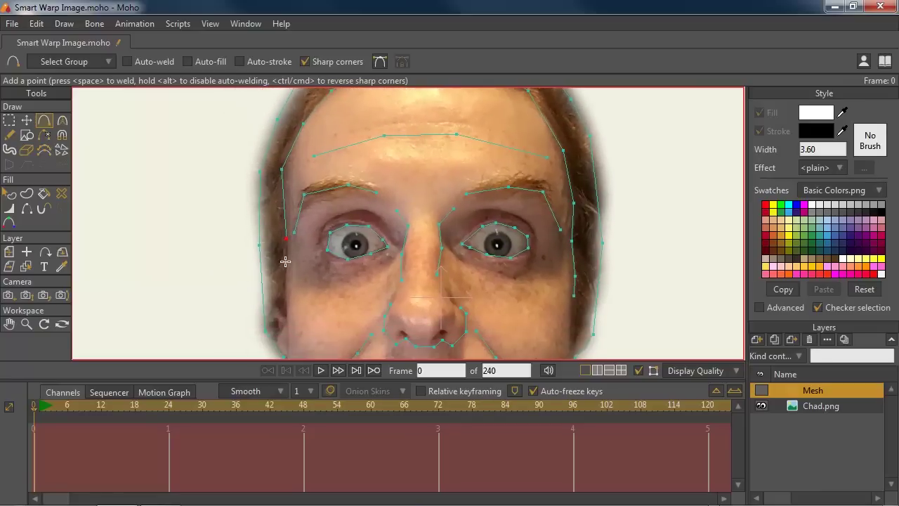
pyautogui.moveTo(287, 238); pyautogui.dragTo(283, 292)
pyautogui.scroll(-3, 373, 274)
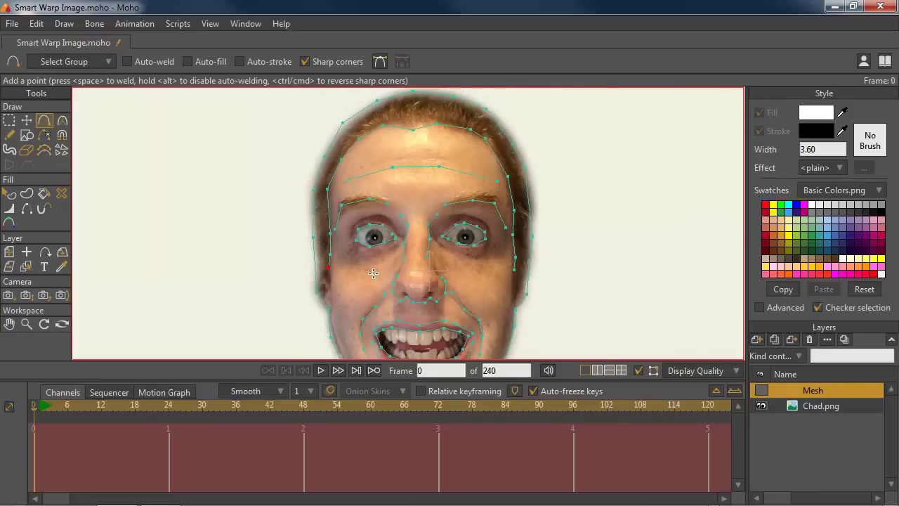
# Triangulate the traced points into a 2D mesh and make the Mesh layer visible again.
pyautogui.moveTo(368, 273); pyautogui.dragTo(354, 245)
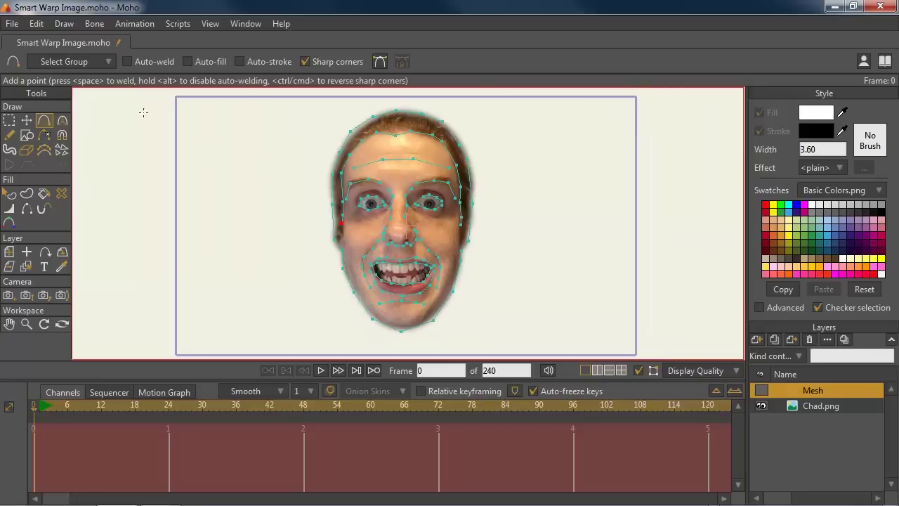
pyautogui.click(65, 24)
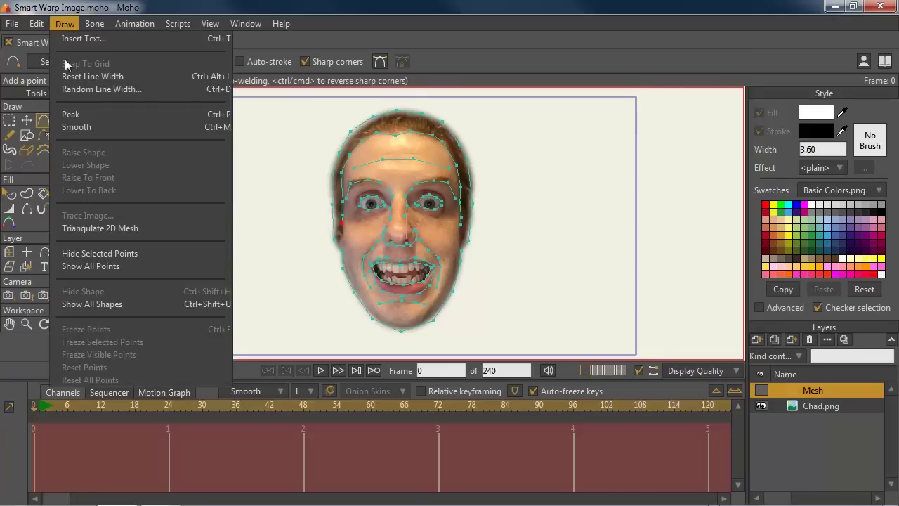
pyautogui.click(89, 227)
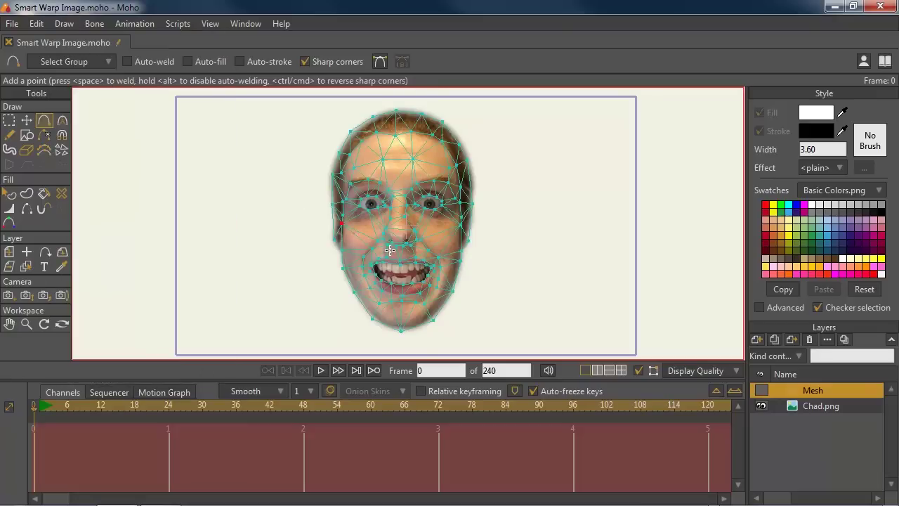
pyautogui.click(762, 390)
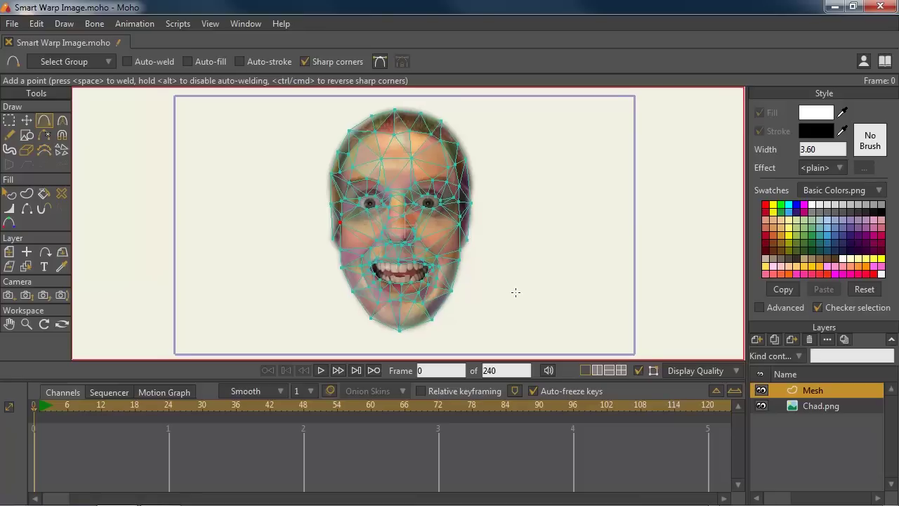
pyautogui.scroll(3, 517, 292)
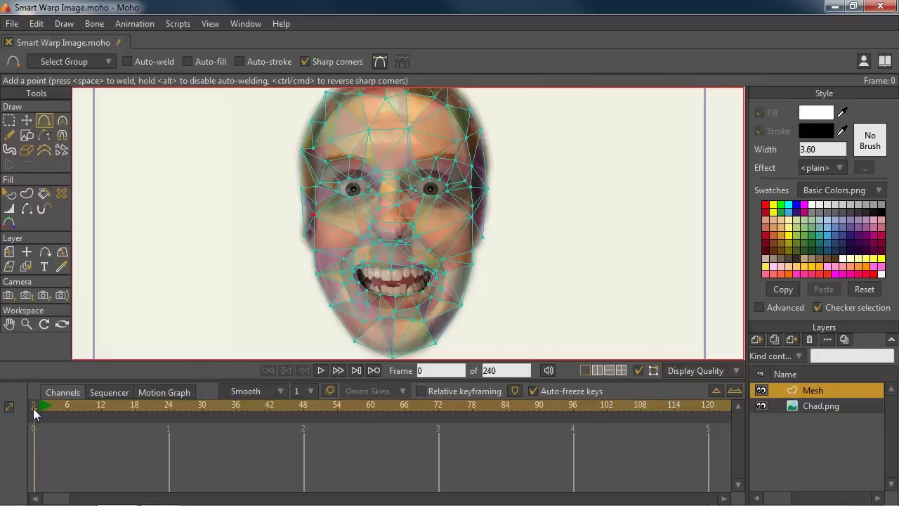
# Try to move the mesh point on the side of the face at frame 23 and return to frame 0.
pyautogui.moveTo(34, 408)
pyautogui.mouseDown()
pyautogui.moveTo(74, 409)
pyautogui.moveTo(32, 411)
pyautogui.mouseUp()
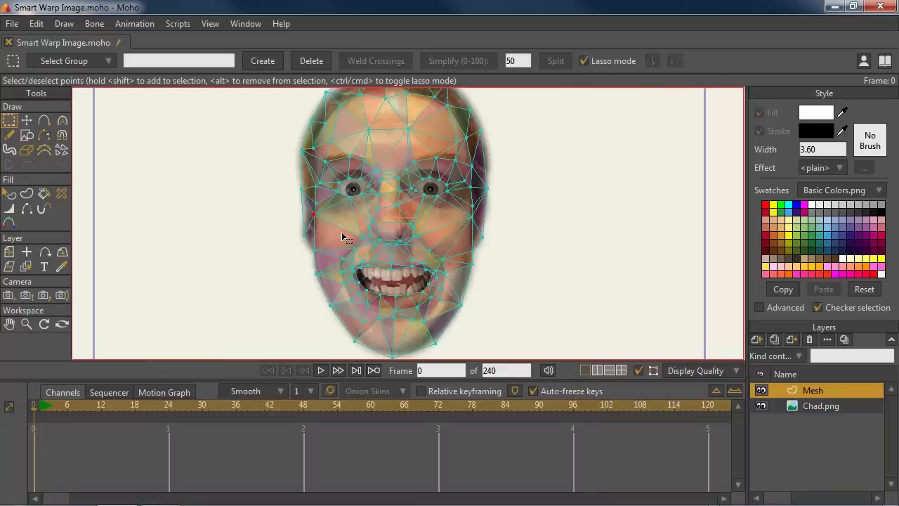
pyautogui.press('t')
pyautogui.click(168, 408)
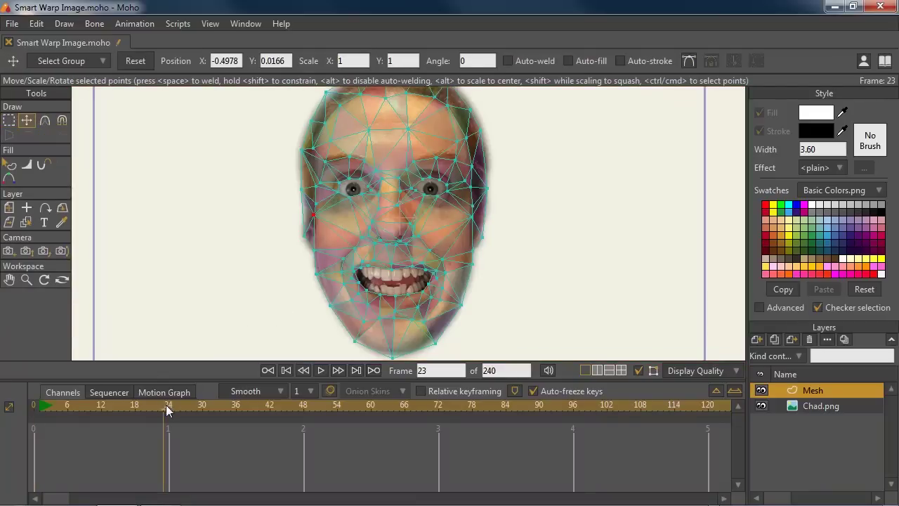
pyautogui.moveTo(315, 215); pyautogui.dragTo(299, 244)
pyautogui.click(85, 408)
pyautogui.click(35, 409)
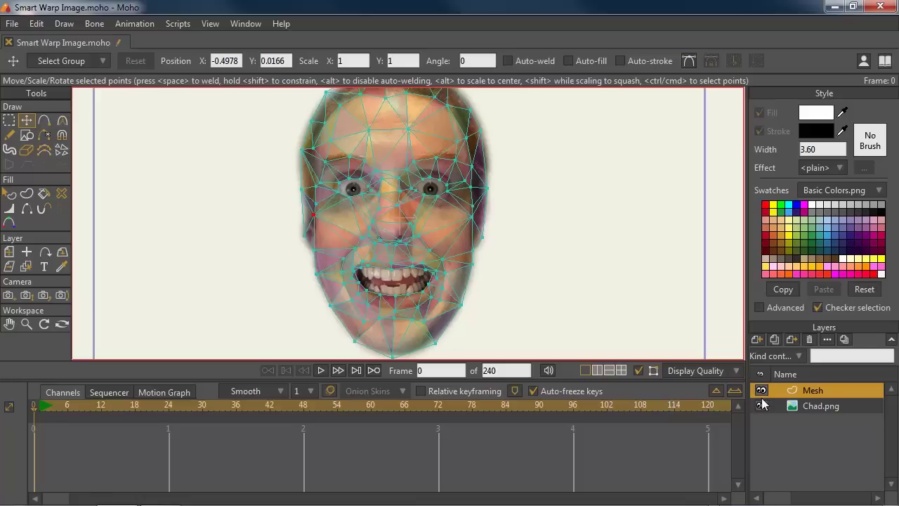
# Set the smart warp layer of the Chad.png image layer to Mesh in its layer settings.
pyautogui.click(828, 407)
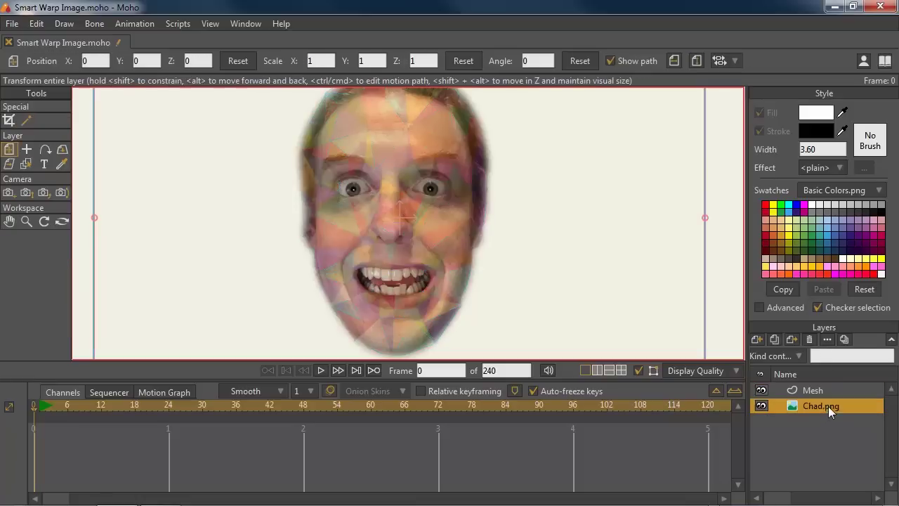
pyautogui.click(827, 339)
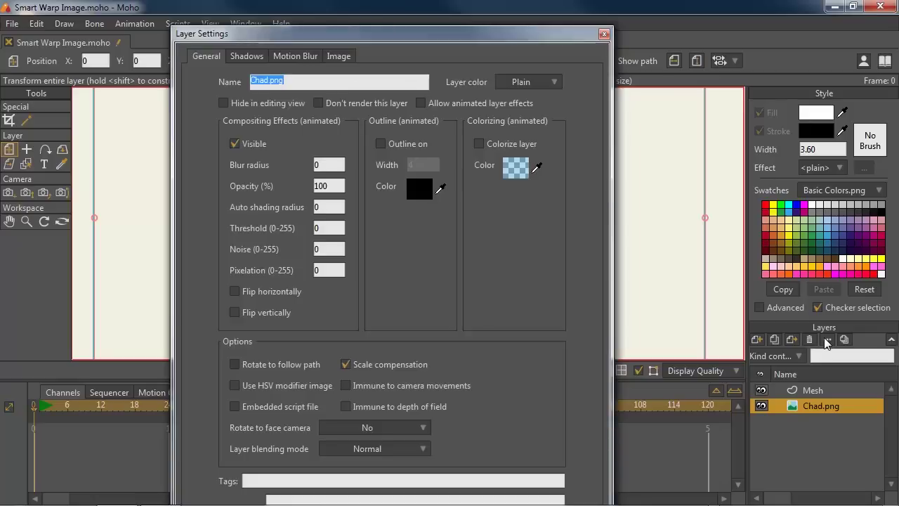
pyautogui.click(338, 57)
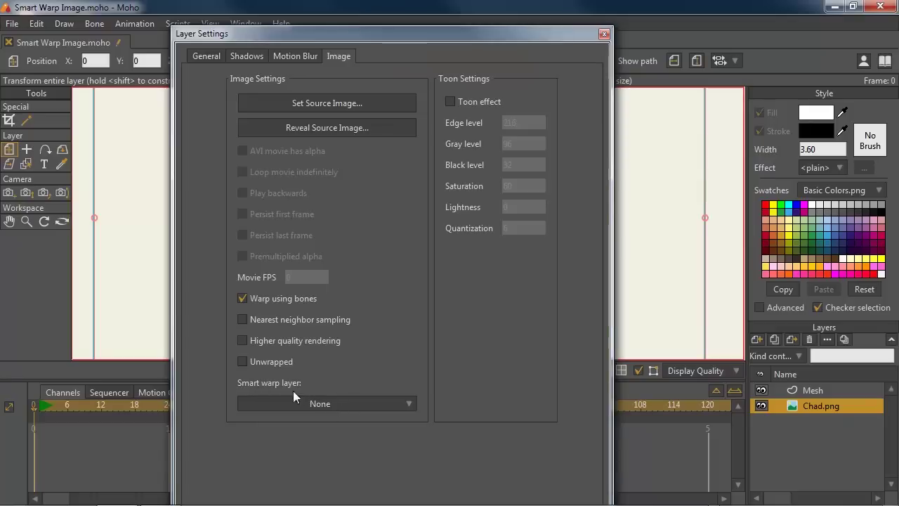
pyautogui.click(343, 405)
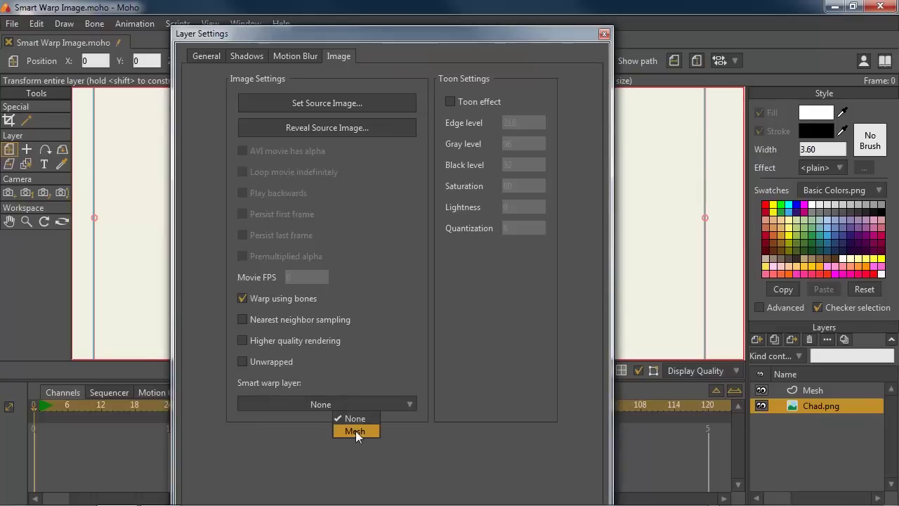
pyautogui.click(356, 430)
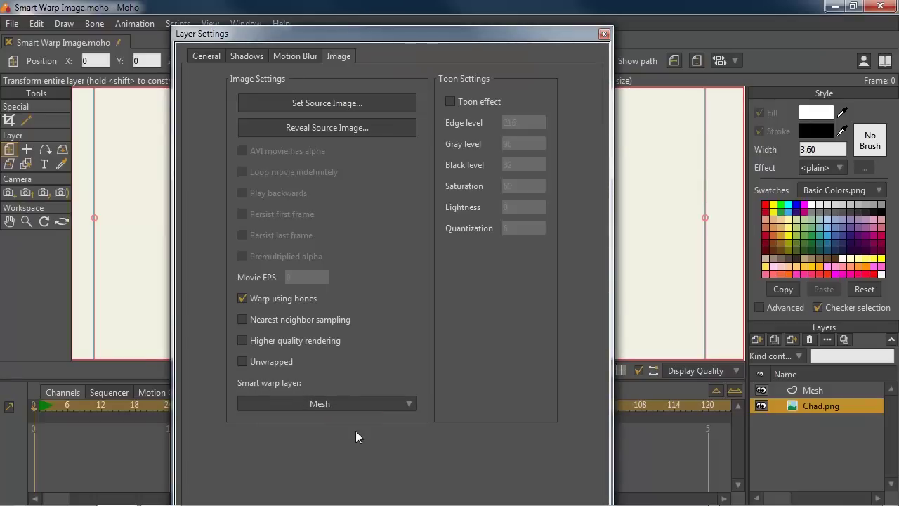
pyautogui.press('Return')
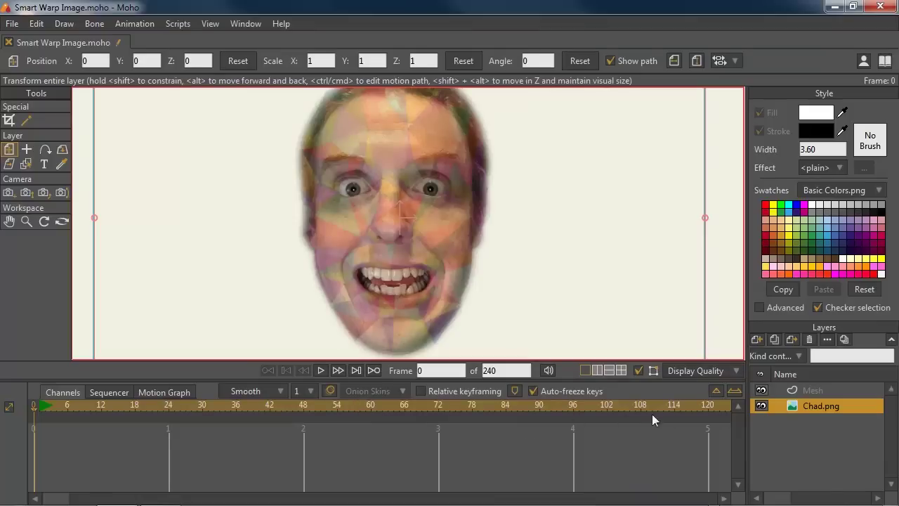
# Try moving Mesh layer points around an eye, an eyebrow and the mouth at frame 12, and delete the resulting keyframes.
pyautogui.click(810, 392)
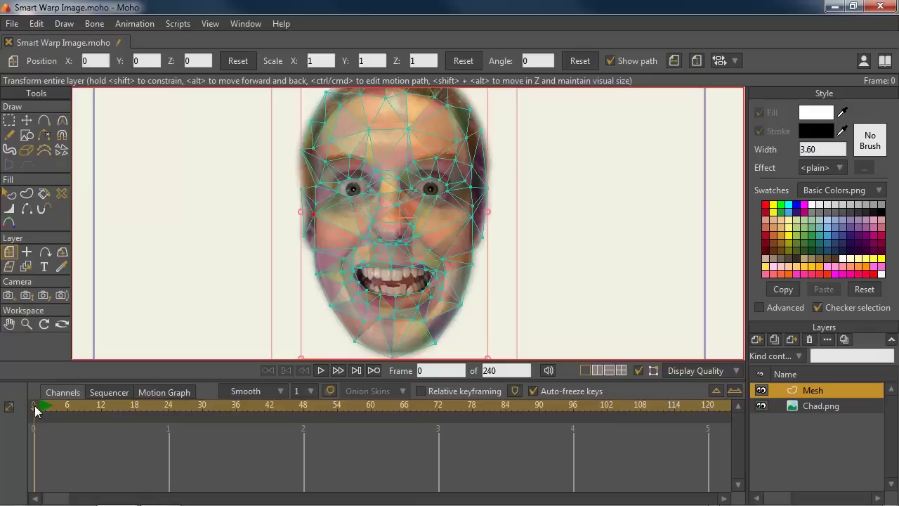
pyautogui.moveTo(34, 406); pyautogui.dragTo(99, 405)
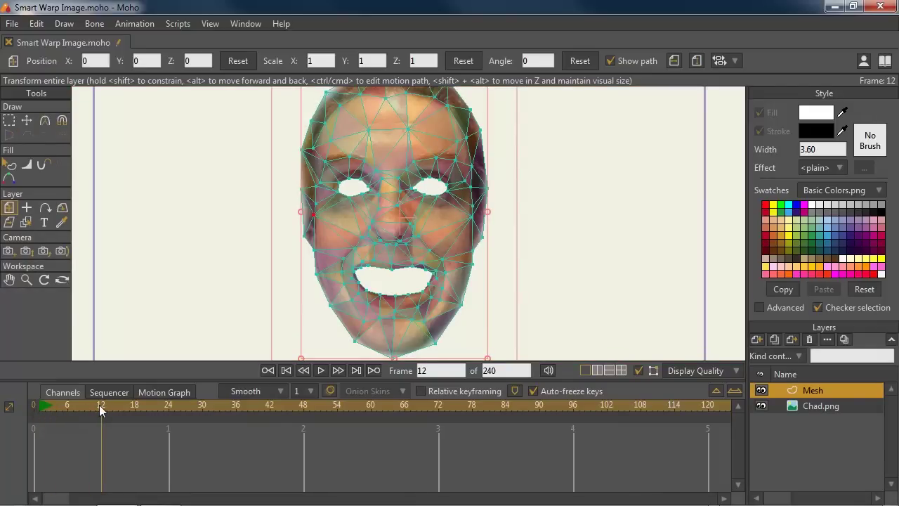
pyautogui.press('t')
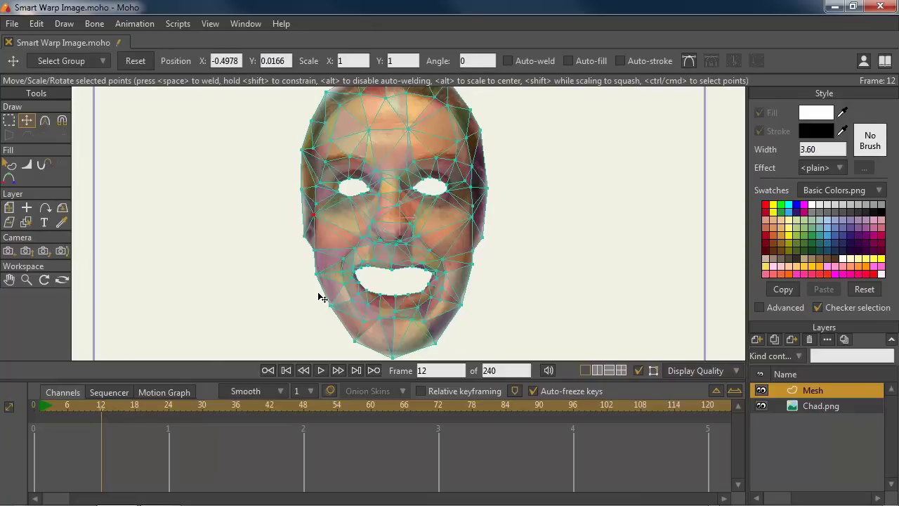
pyautogui.moveTo(358, 212); pyautogui.dragTo(357, 194)
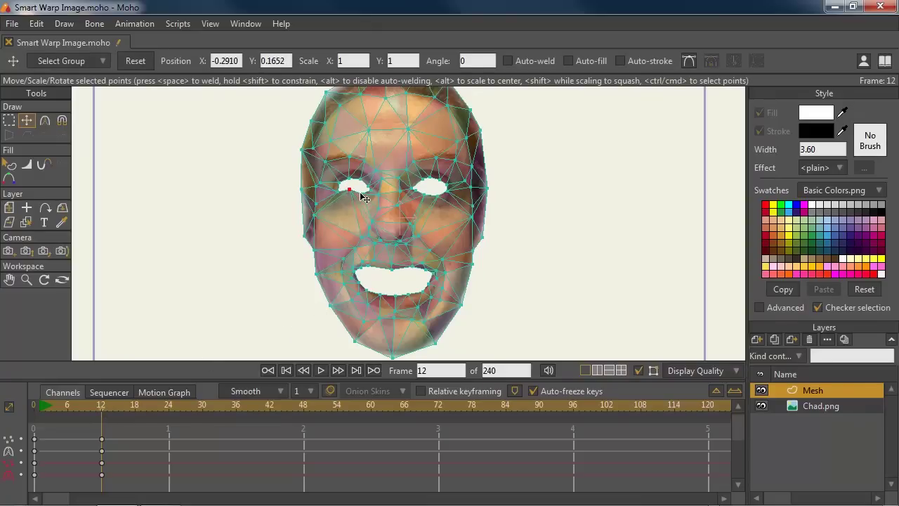
pyautogui.click(434, 144)
pyautogui.moveTo(355, 163); pyautogui.dragTo(382, 169)
pyautogui.moveTo(391, 268); pyautogui.dragTo(392, 298)
pyautogui.moveTo(109, 433); pyautogui.dragTo(102, 484)
pyautogui.press('Delete')
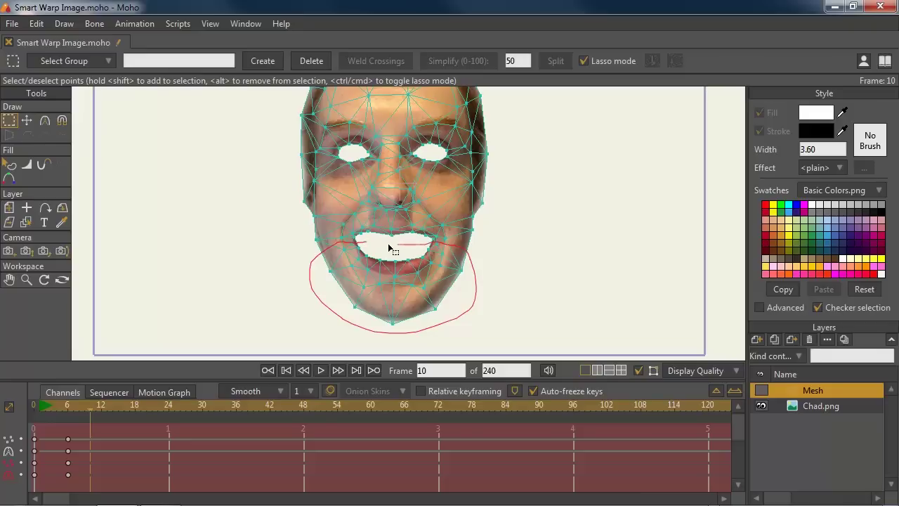
# At frame 10, lower the lower lip and chin points to open the mouth wide and adjust the jaw outline points.
pyautogui.moveTo(382, 247); pyautogui.dragTo(363, 247)
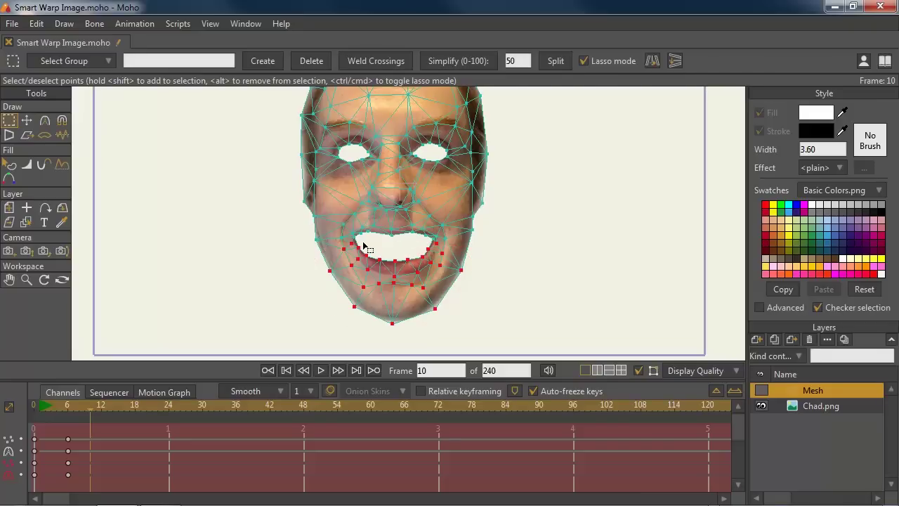
pyautogui.press('t')
pyautogui.moveTo(396, 279); pyautogui.dragTo(399, 301)
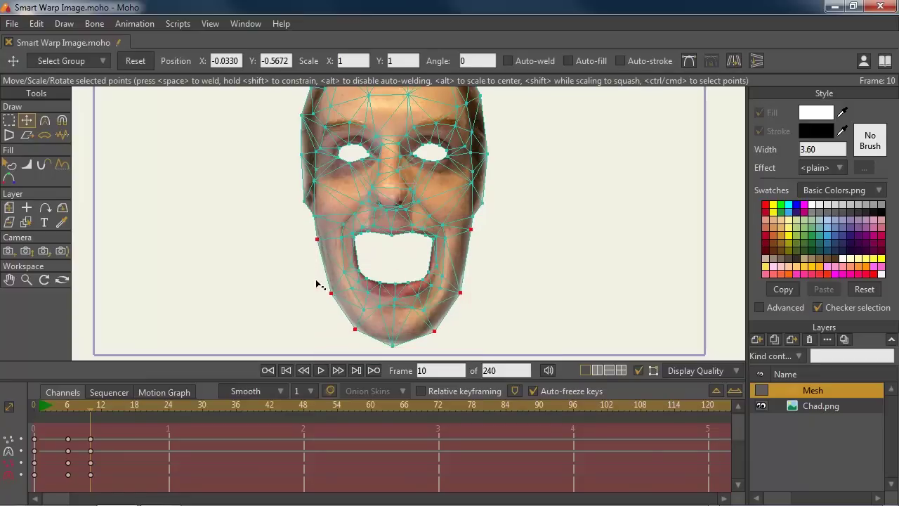
pyautogui.moveTo(319, 281); pyautogui.dragTo(320, 285)
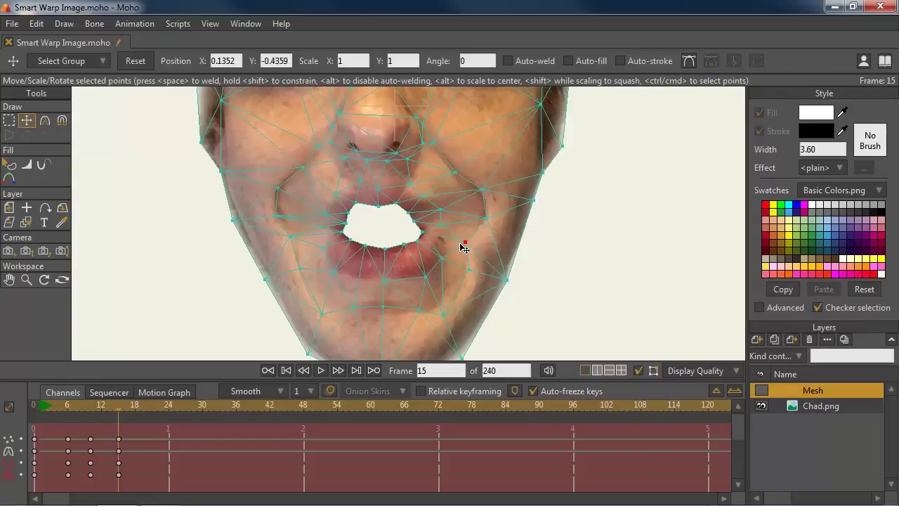
# At frame 15, reposition the mesh points along the cheek folds and beside the chin to suit the puckered mouth.
pyautogui.click(480, 193)
pyautogui.moveTo(480, 191); pyautogui.dragTo(464, 244)
pyautogui.click(284, 217)
pyautogui.moveTo(296, 221); pyautogui.dragTo(292, 191)
pyautogui.moveTo(296, 242); pyautogui.dragTo(321, 311)
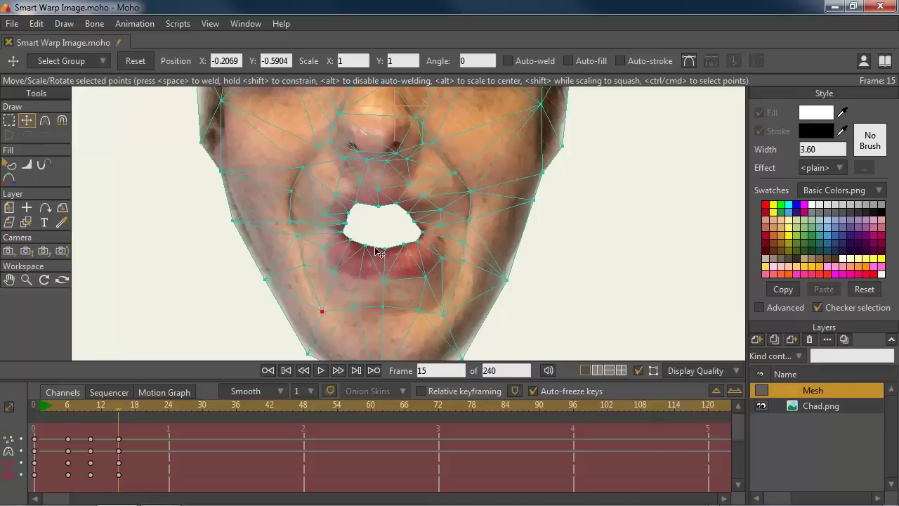
# Refine the upper lip and mouth corner points of the puckered mouth at frame 15.
pyautogui.click(378, 205)
pyautogui.click(351, 211)
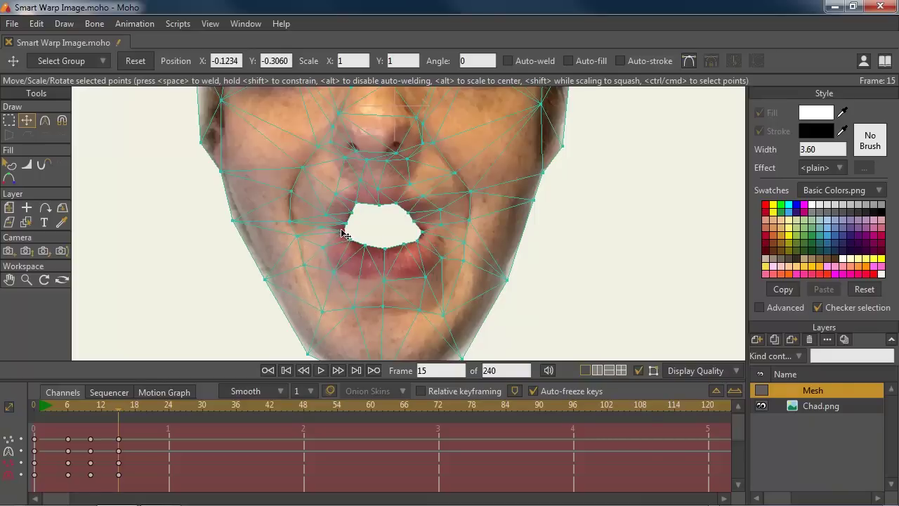
pyautogui.moveTo(345, 236); pyautogui.dragTo(331, 272)
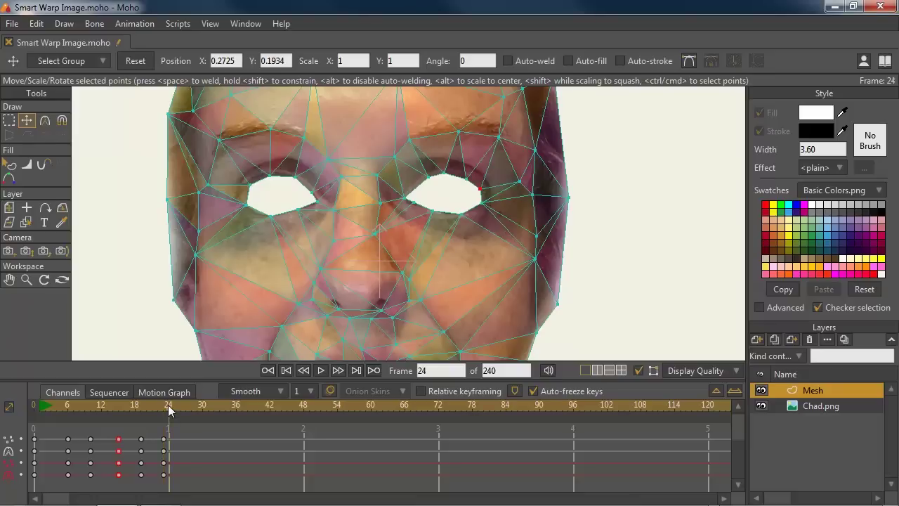
# Go to frame 19 and pull the mesh points of one eyebrow down above the closed eye.
pyautogui.moveTo(167, 405); pyautogui.dragTo(142, 410)
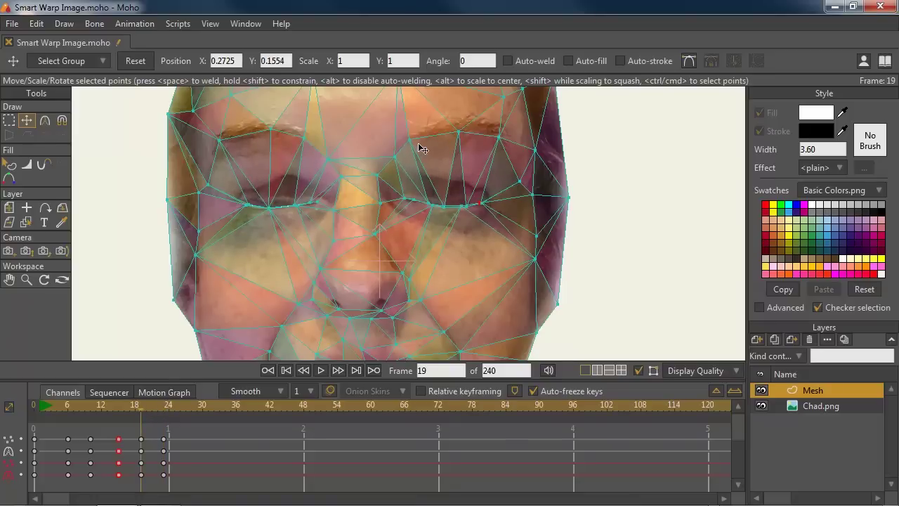
pyautogui.moveTo(417, 144); pyautogui.dragTo(419, 182)
pyautogui.moveTo(465, 159); pyautogui.dragTo(465, 165)
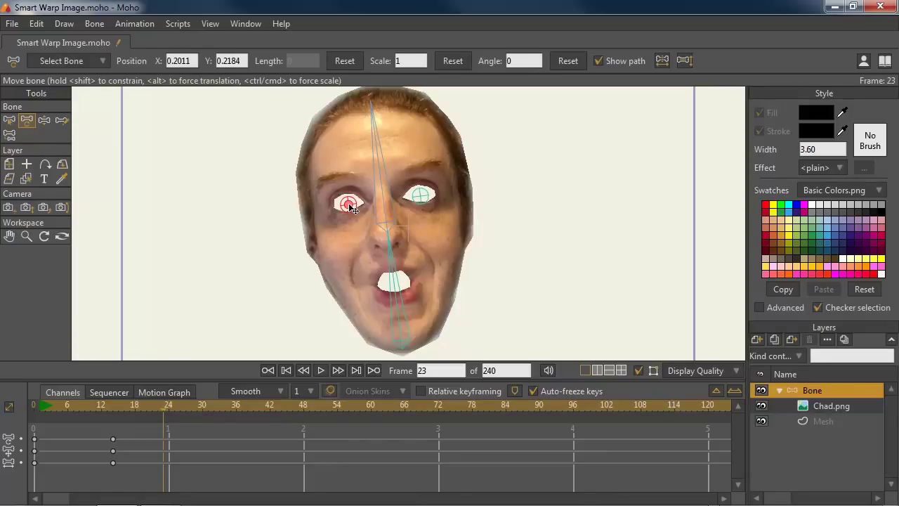
# Move an eye bone of the Bone layer sideways at frame 23 and return to frame 0.
pyautogui.moveTo(349, 205); pyautogui.dragTo(513, 211)
pyautogui.moveTo(174, 405); pyautogui.dragTo(18, 412)
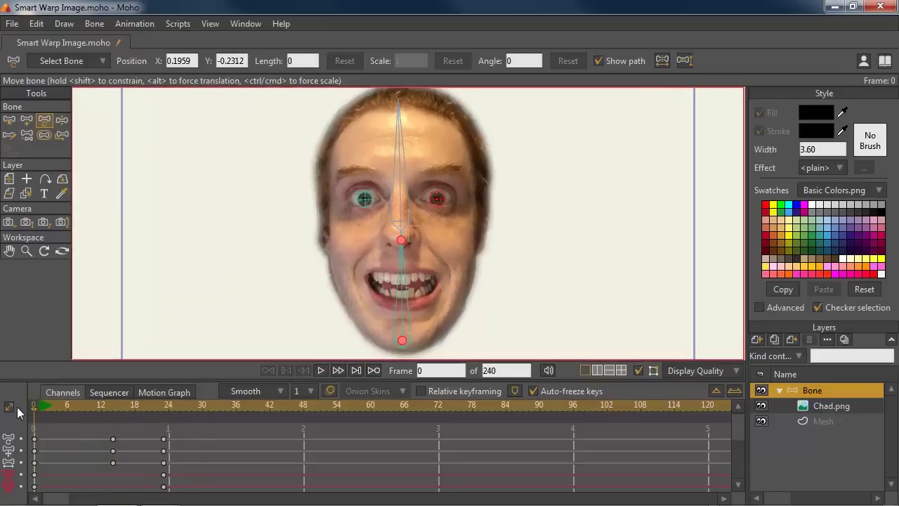